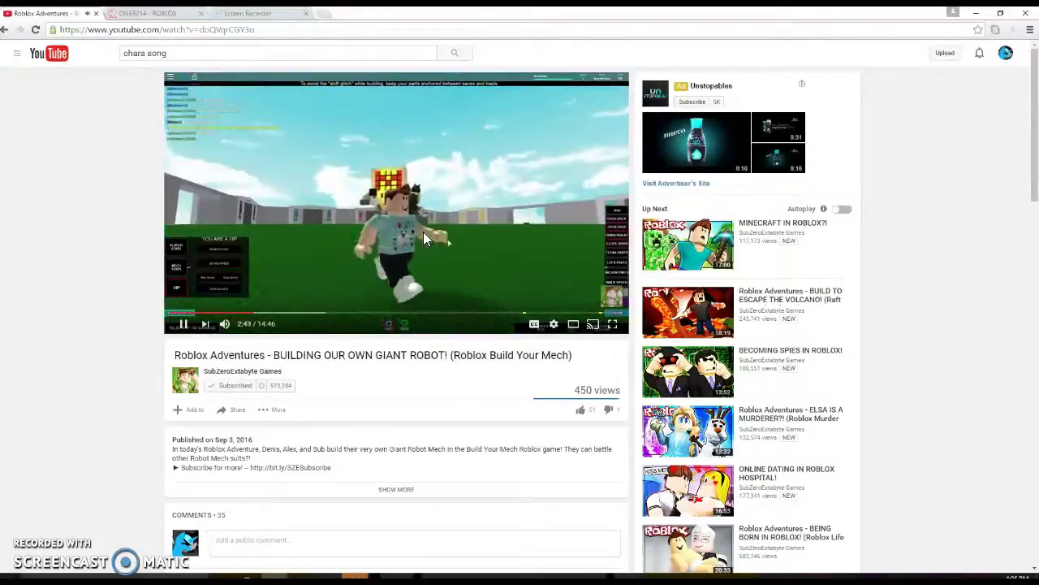
Skip the giant robot build video ahead through 4:18 and 5:37 to 7:09
{"action": "left_click", "coordinate": [423, 223]}
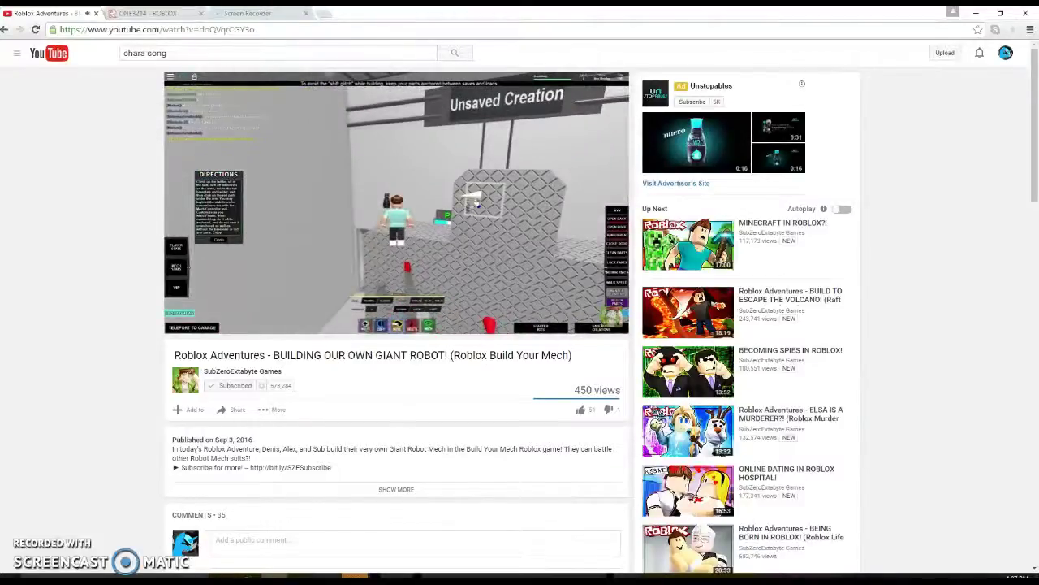
{"action": "left_click", "coordinate": [471, 215]}
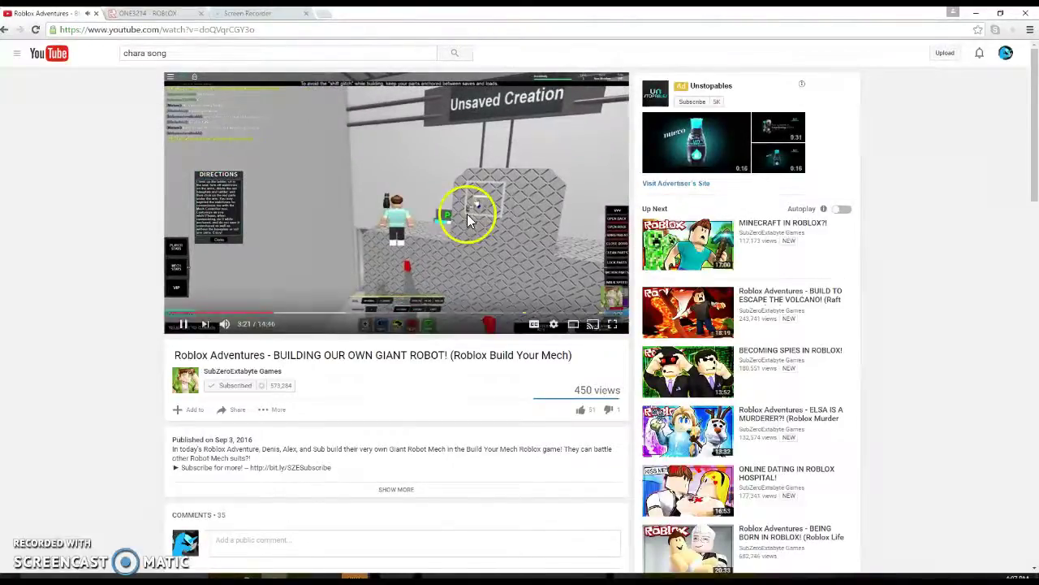
{"action": "left_click", "coordinate": [300, 312]}
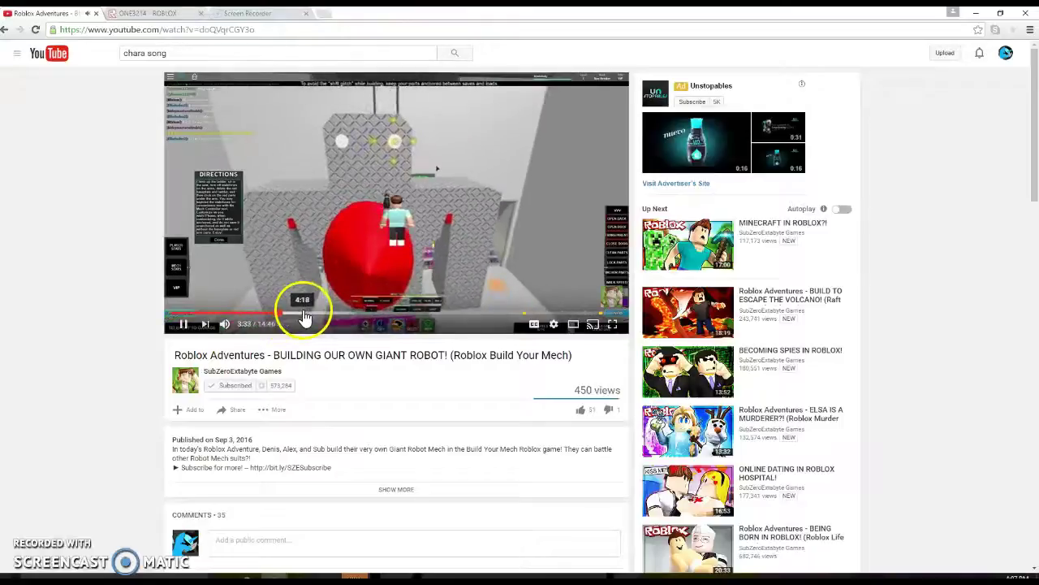
{"action": "left_click", "coordinate": [336, 315]}
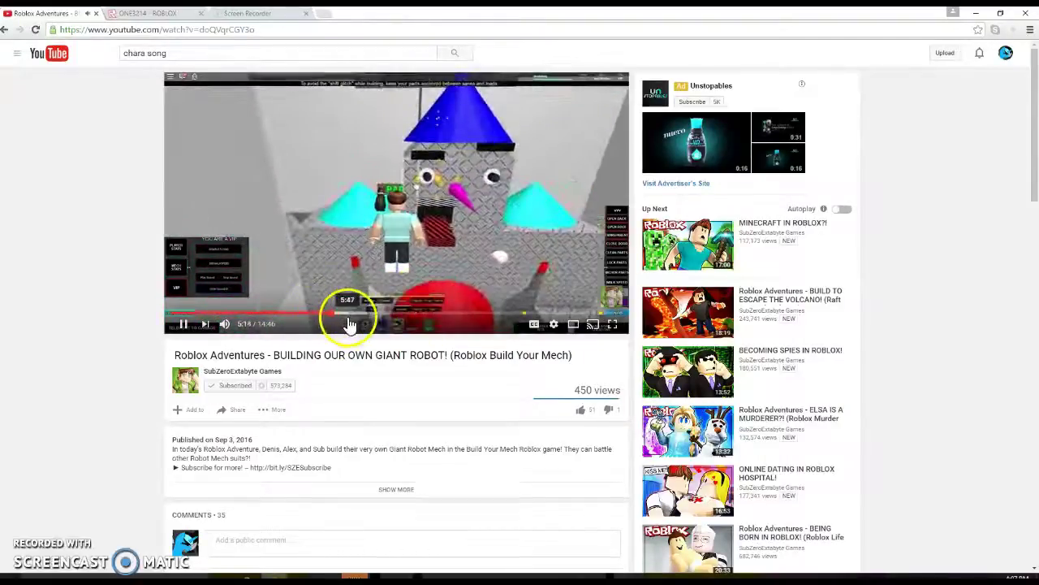
{"action": "left_click", "coordinate": [343, 311]}
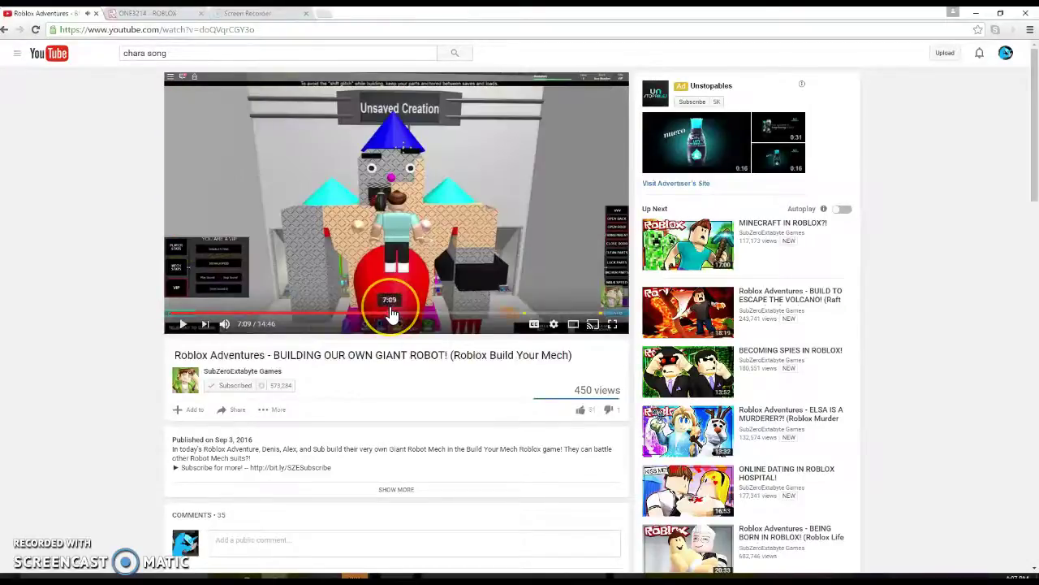
{"action": "left_click", "coordinate": [392, 313]}
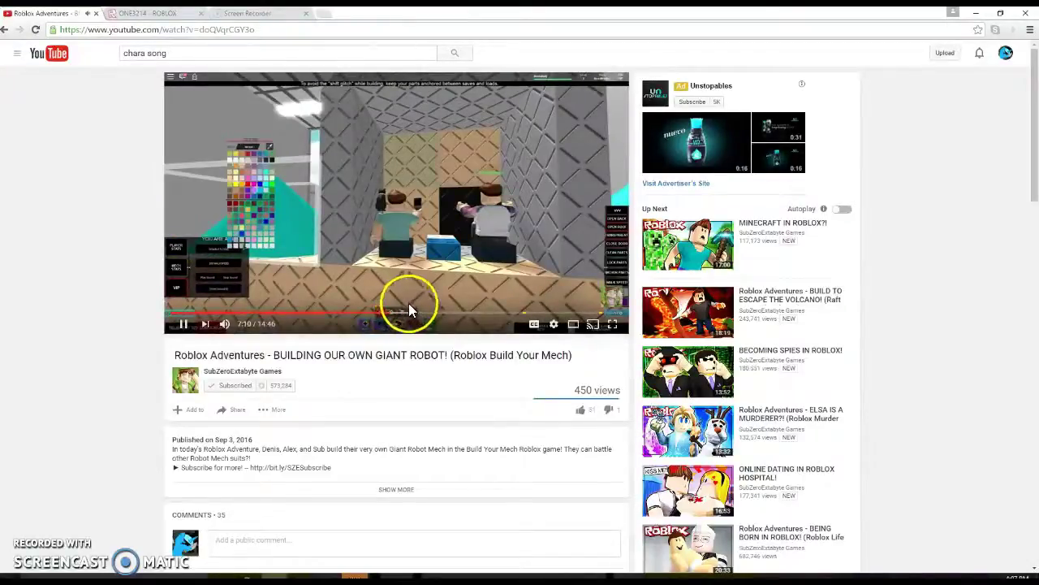
Keep seeking in small jumps from 7:23 to about 8:57
{"action": "left_click", "coordinate": [404, 313]}
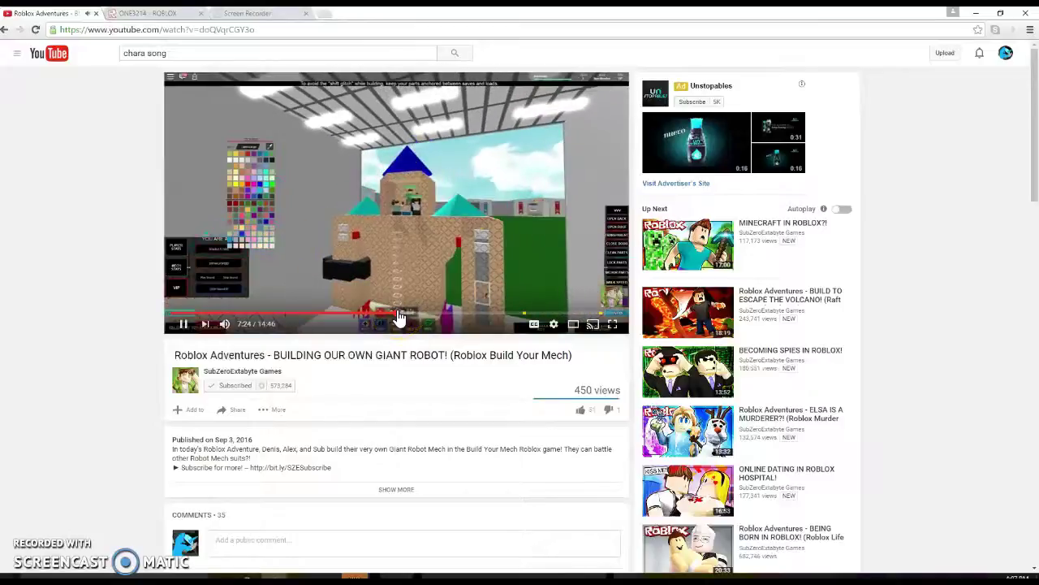
{"action": "left_click", "coordinate": [408, 315]}
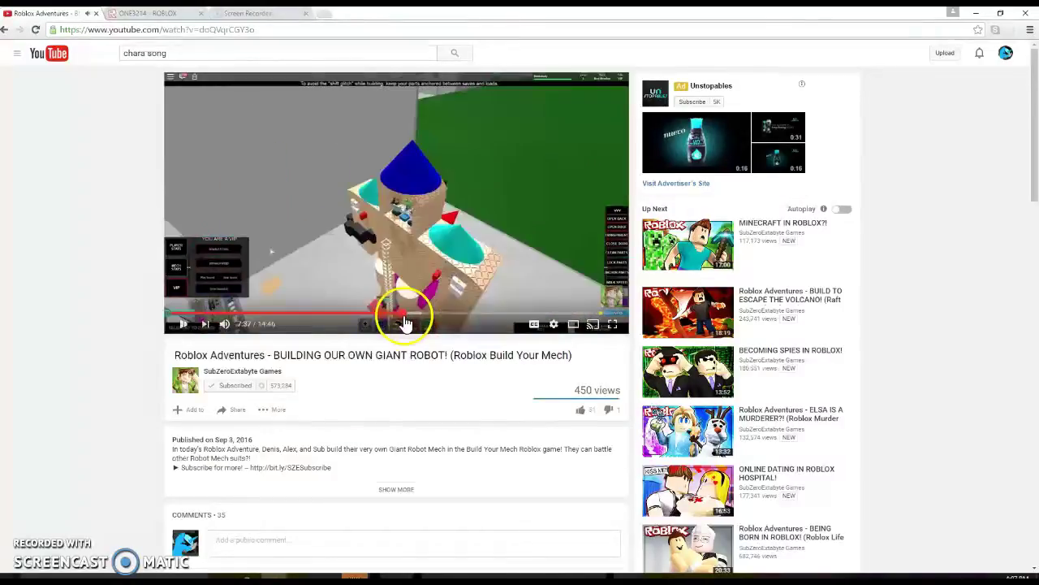
{"action": "left_click", "coordinate": [410, 315]}
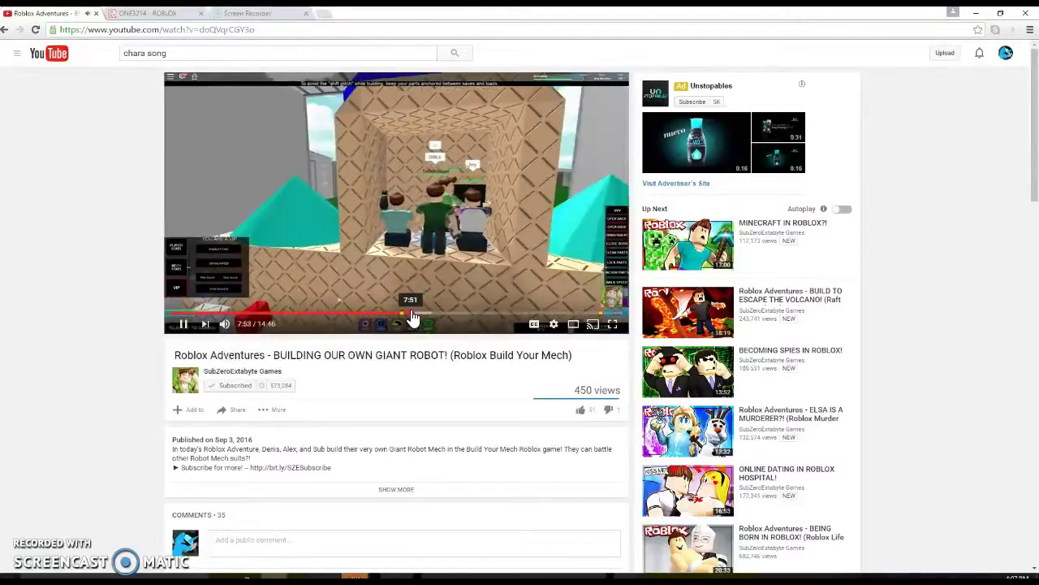
{"action": "left_click", "coordinate": [420, 315]}
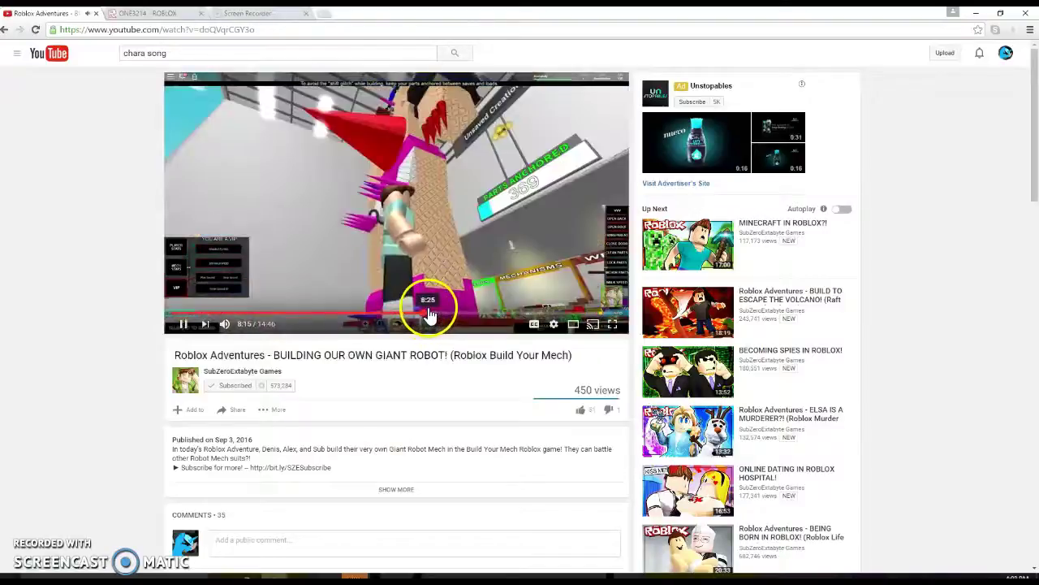
{"action": "left_click", "coordinate": [439, 314]}
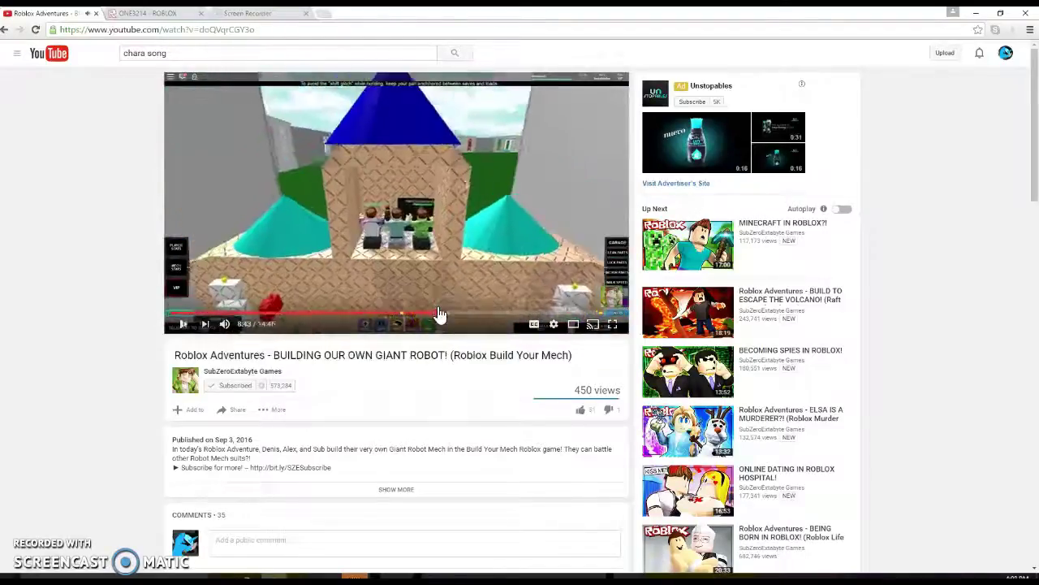
{"action": "left_click", "coordinate": [439, 315]}
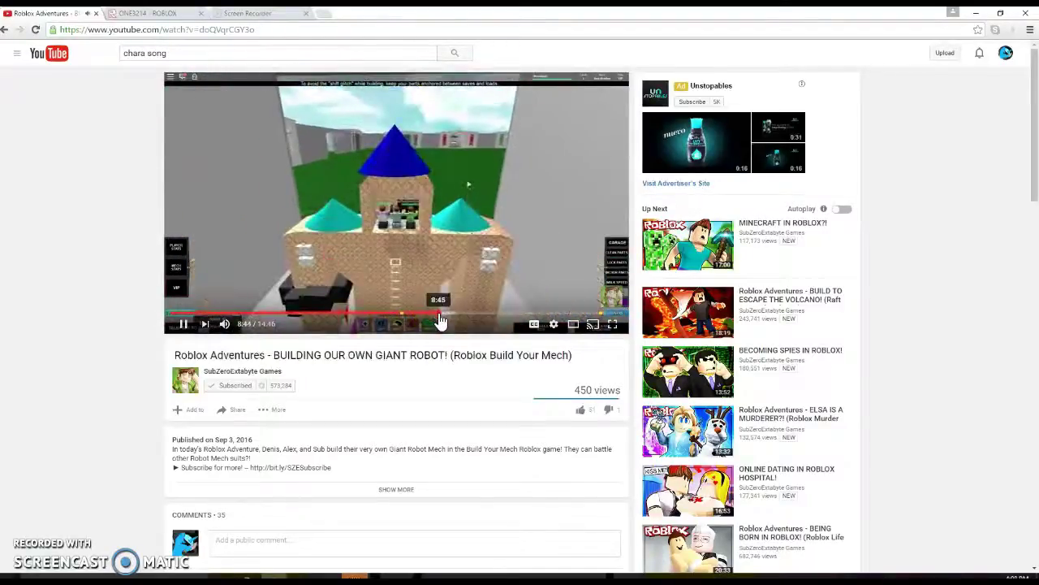
{"action": "left_click", "coordinate": [446, 315]}
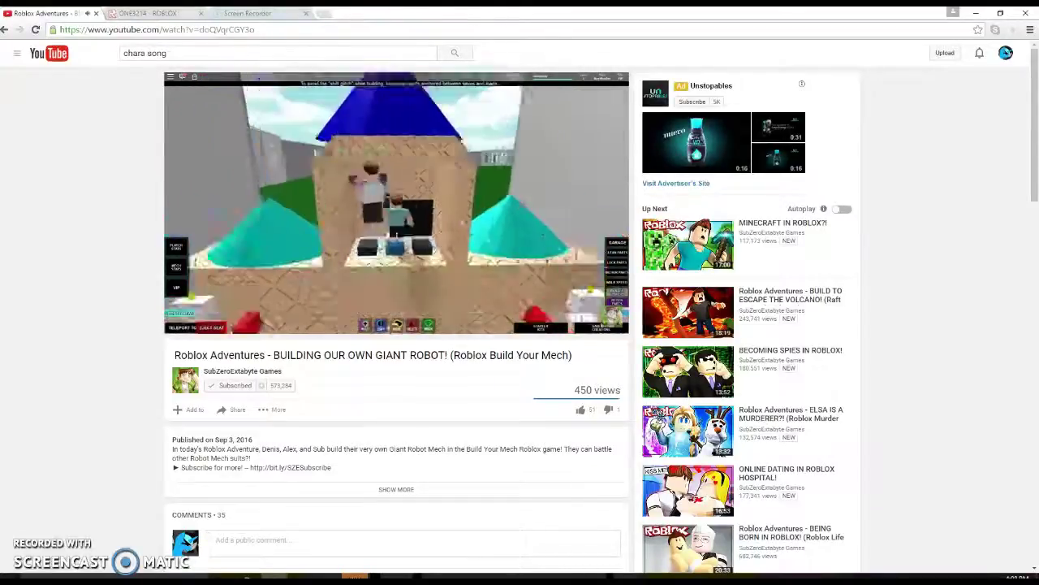
Pause the robot video at 9:51 and switch to the ONE3214 Roblox profile tab
{"action": "left_click", "coordinate": [471, 207]}
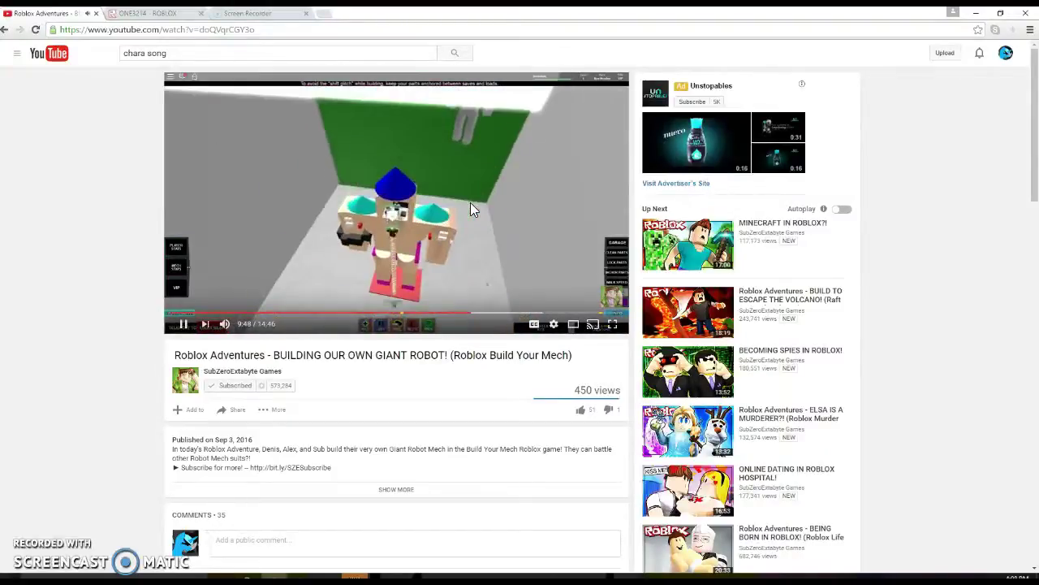
{"action": "left_click", "coordinate": [386, 175]}
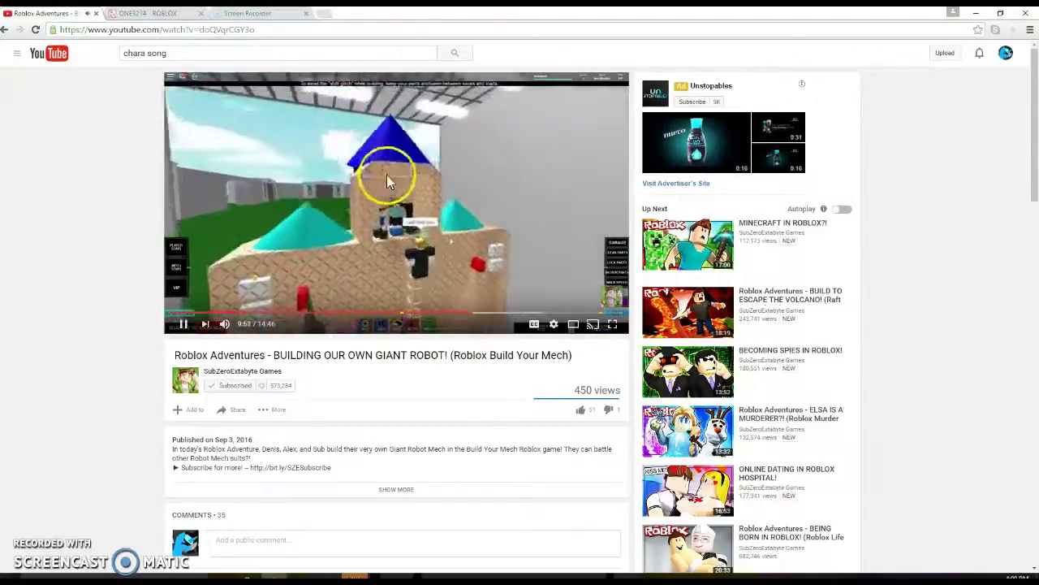
{"action": "left_click", "coordinate": [157, 14]}
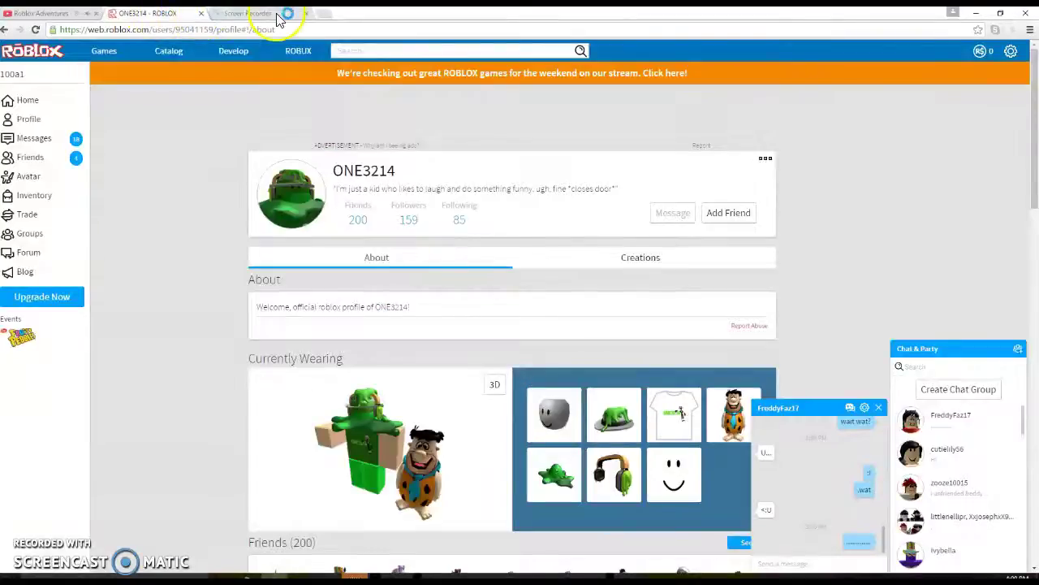
{"action": "left_click", "coordinate": [279, 14]}
{"action": "left_click", "coordinate": [146, 14]}
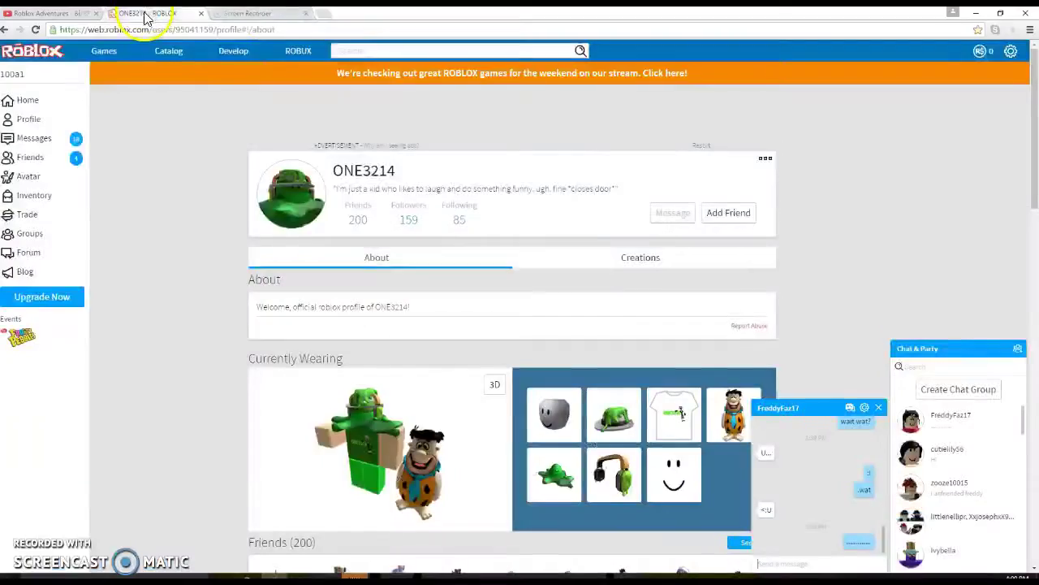
Back on the robot video, jump to 2:33 via the 'UNDERTALE METTATON' comment timestamp
{"action": "left_click", "coordinate": [44, 14]}
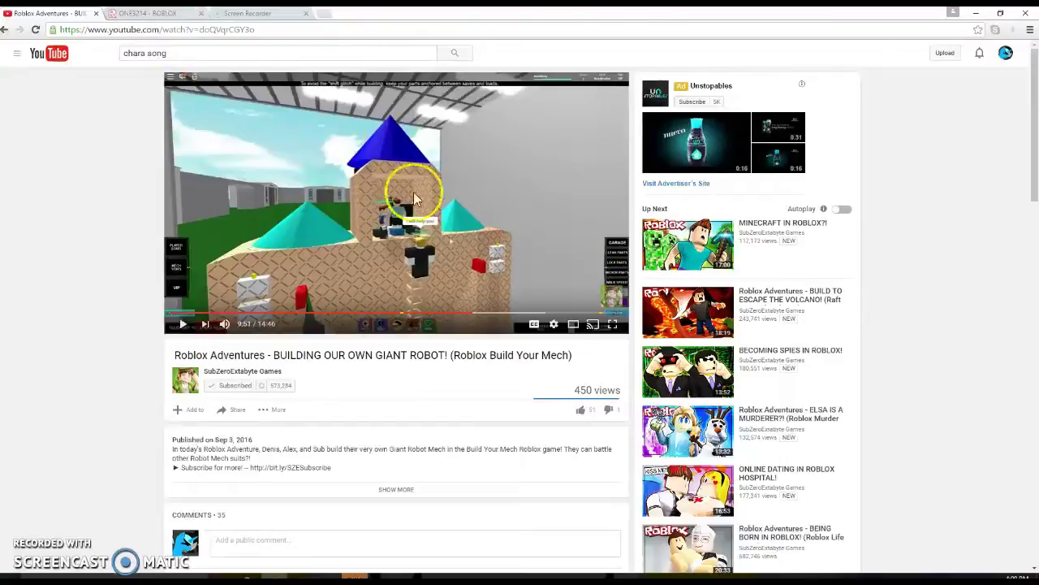
{"action": "scroll", "coordinate": [279, 298], "scroll_direction": "down", "scroll_amount": 5}
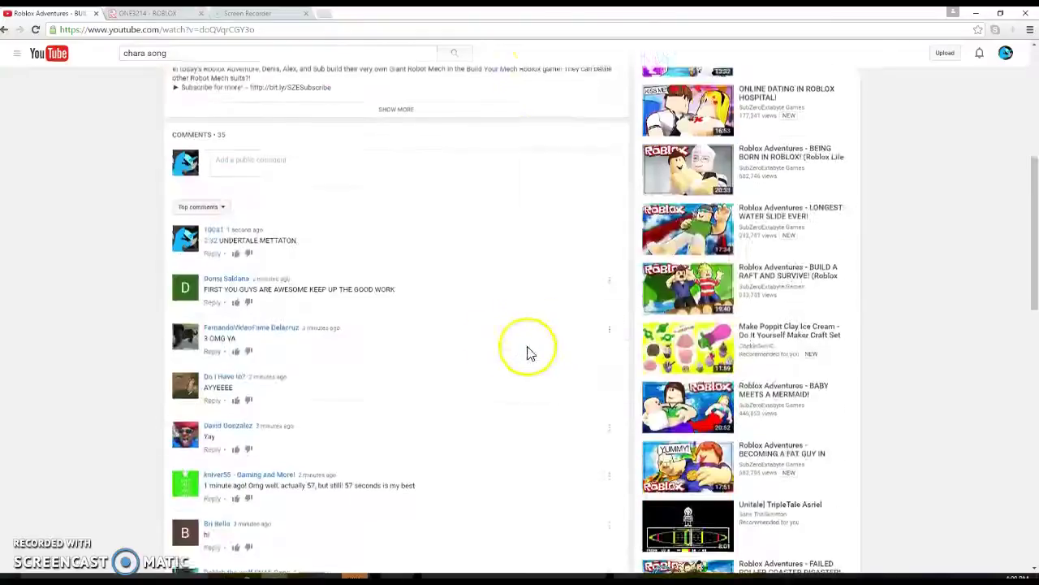
{"action": "left_click", "coordinate": [210, 238]}
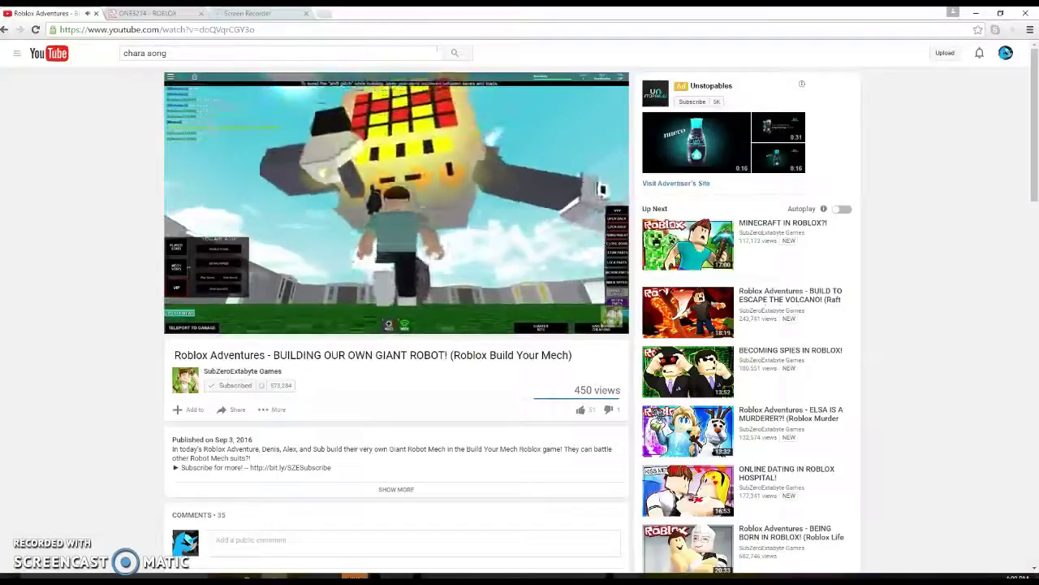
Clear the old 'chara song' query from the YouTube search box
{"action": "left_click", "coordinate": [269, 187]}
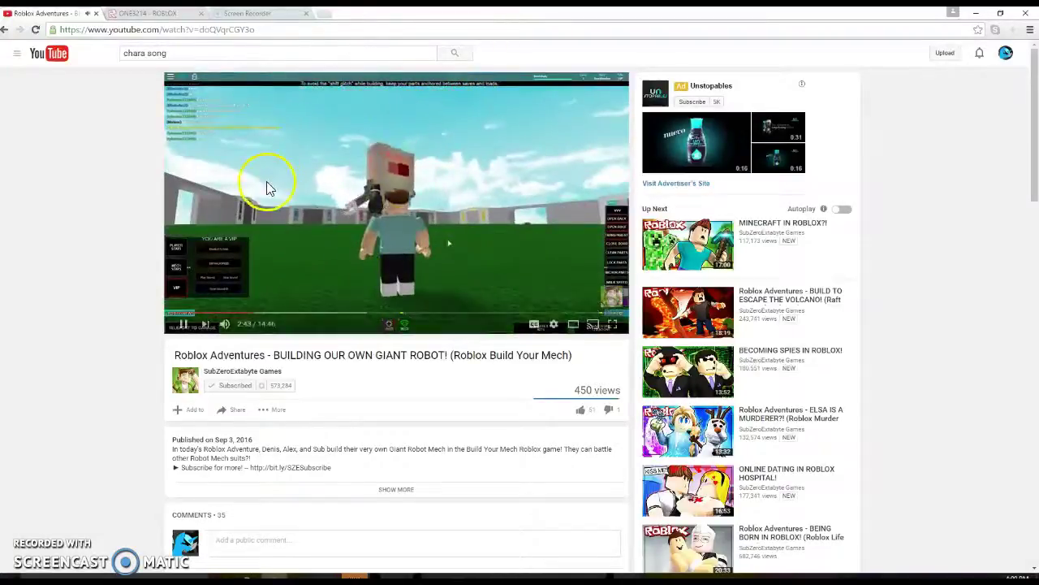
{"action": "left_click", "coordinate": [223, 52]}
{"action": "key", "text": "ctrl+a"}
{"action": "key", "text": "BackSpace"}
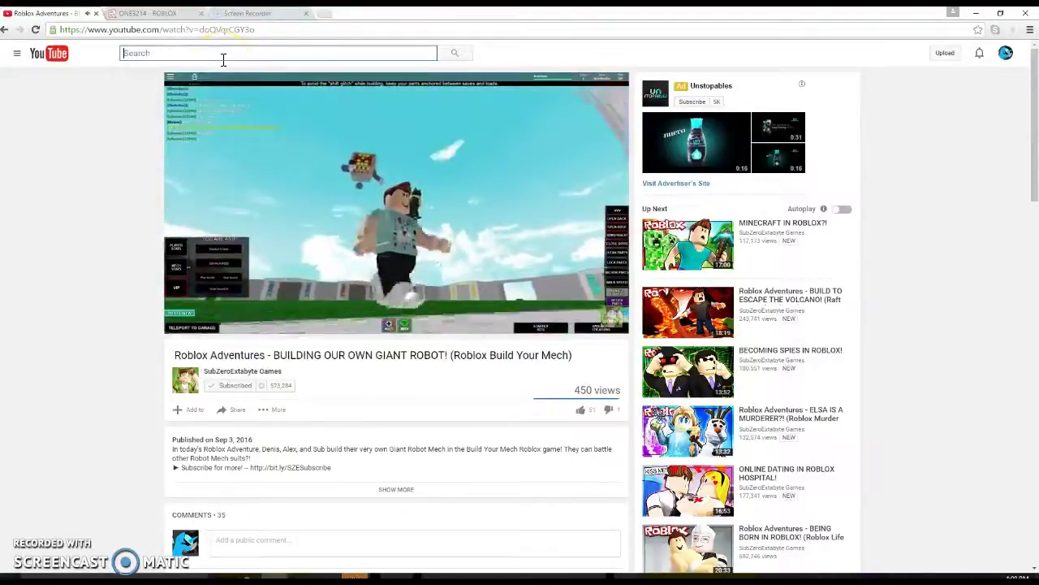
{"action": "type", "text": "Mettat"}
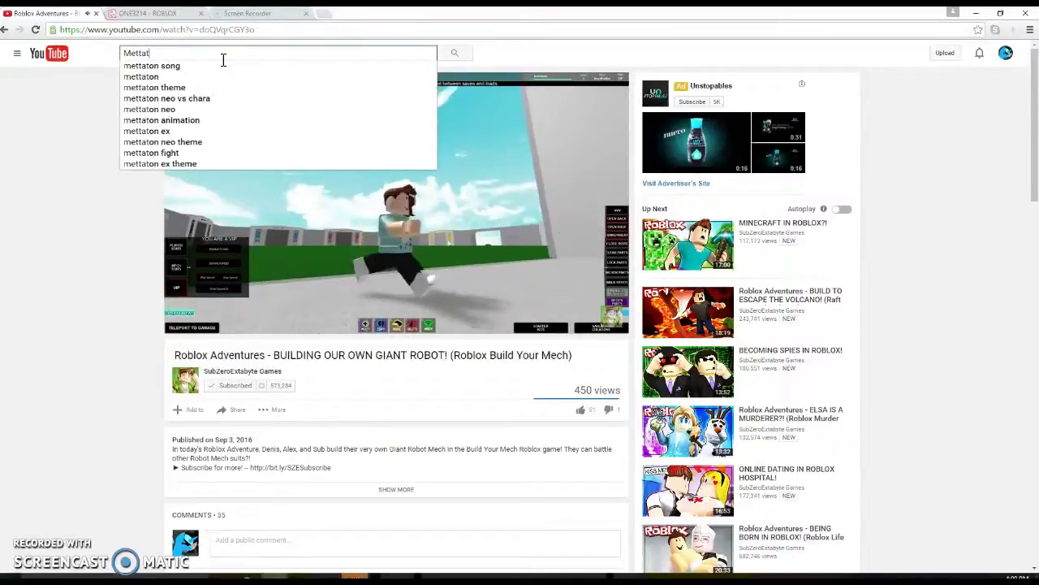
{"action": "type", "text": "on "}
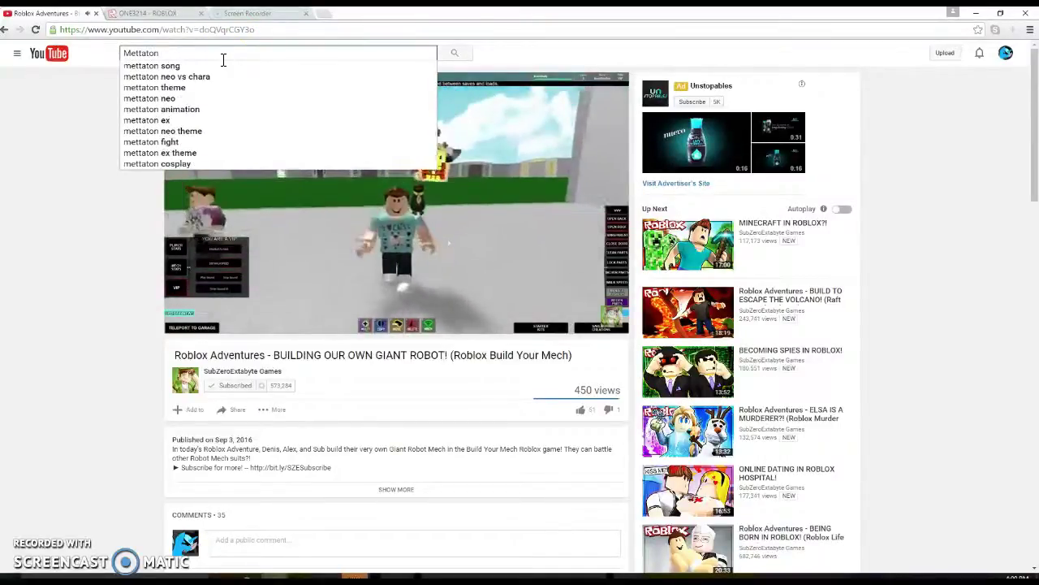
{"action": "type", "text": "Ro"}
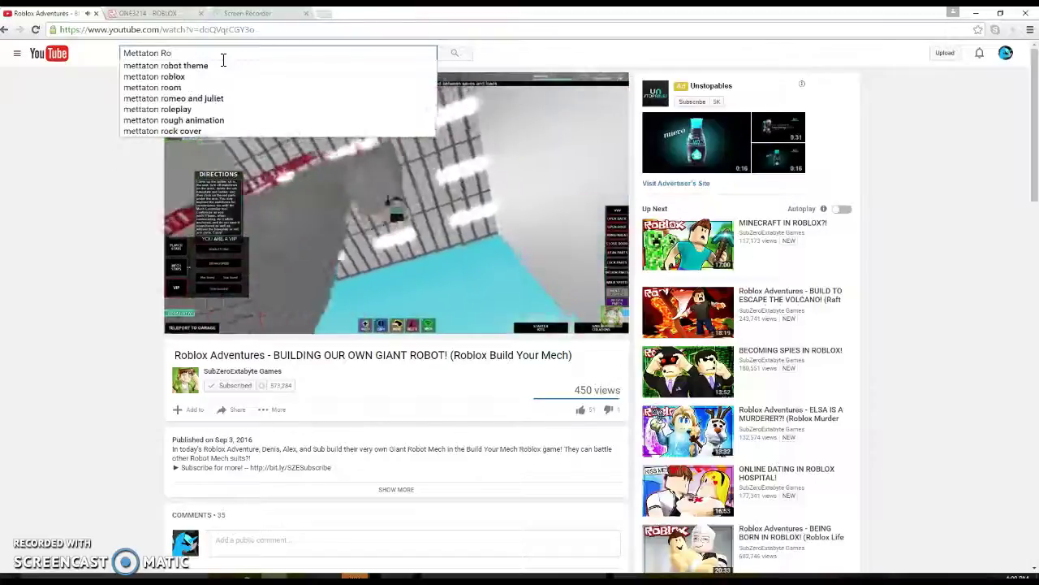
{"action": "type", "text": "blox"}
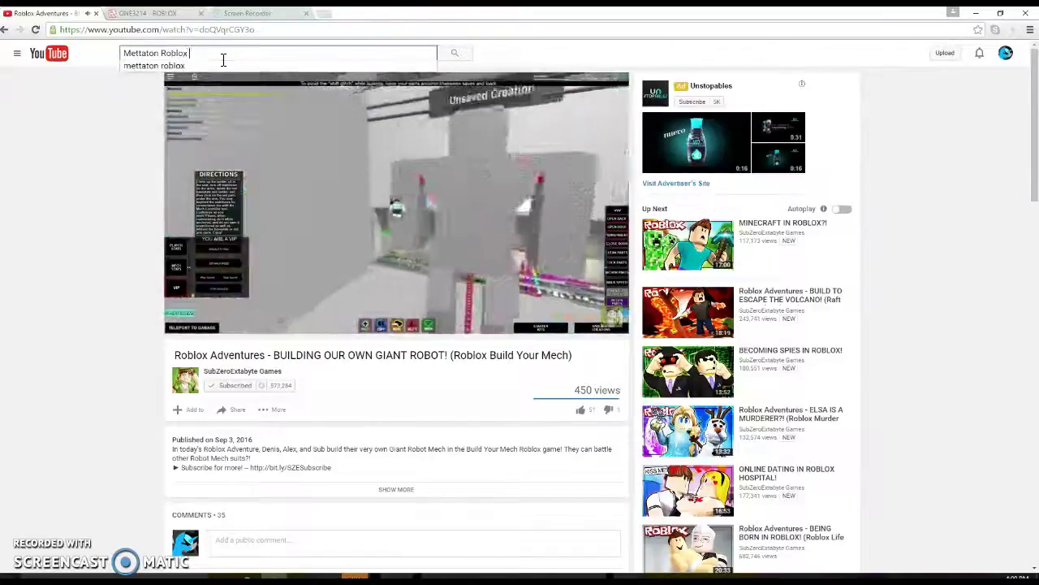
{"action": "type", "text": " Bui"}
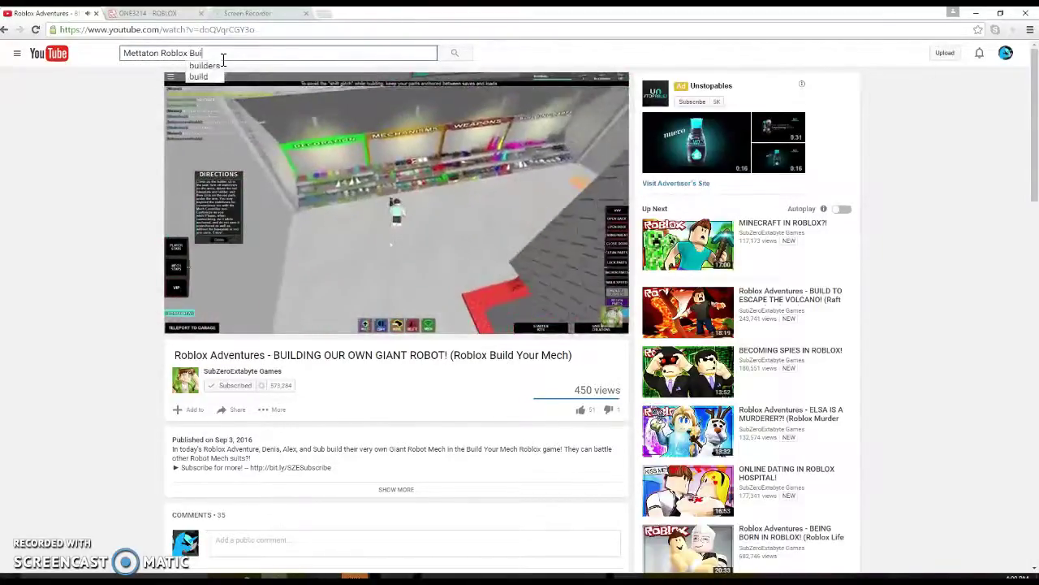
{"action": "type", "text": "ld Your Mech"}
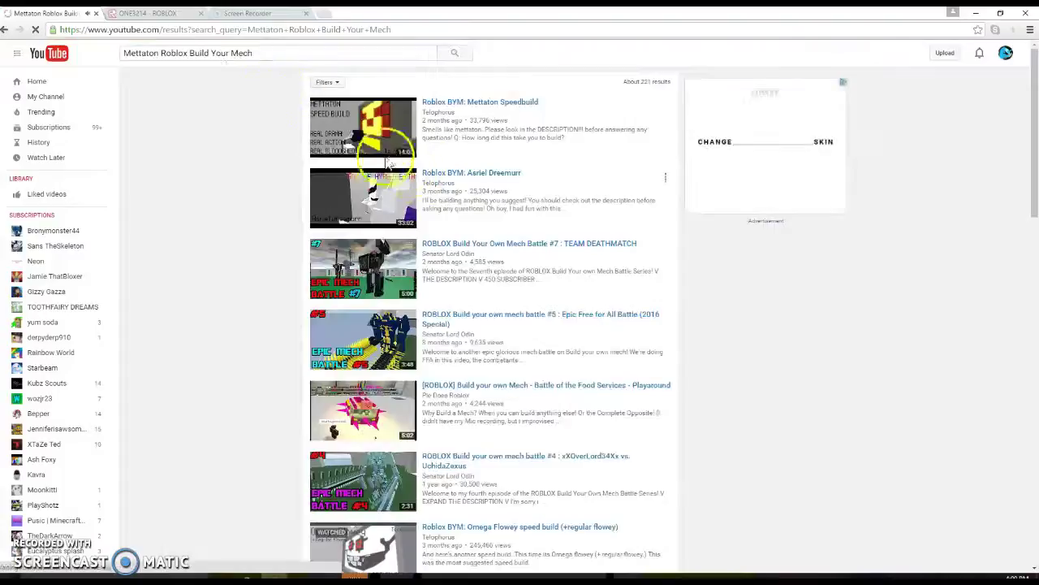
Open the 'Roblox BYM: Mettaton Speedbuild' video by Telophorus from the search results
{"action": "left_click", "coordinate": [372, 138]}
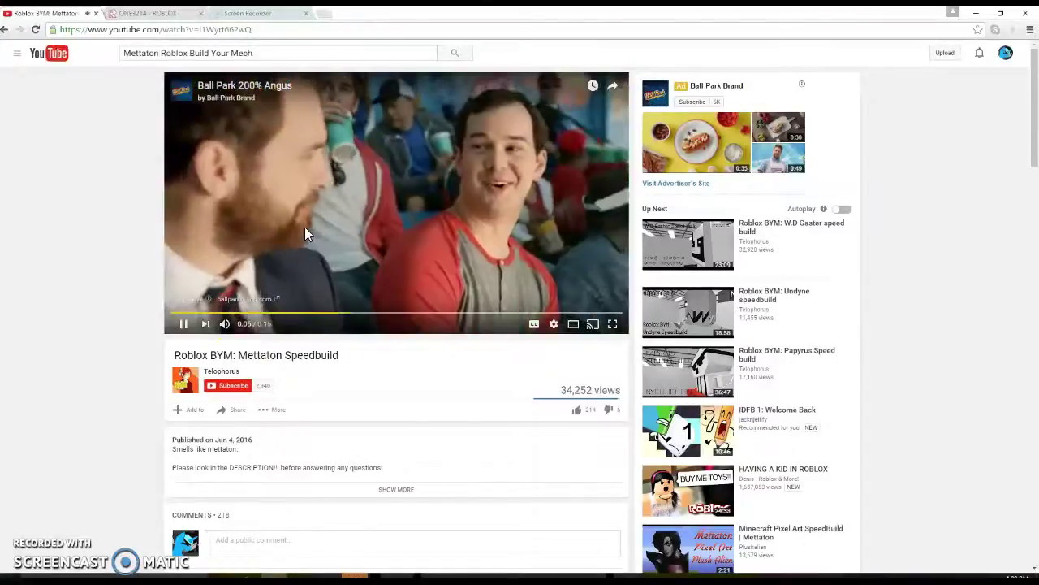
{"action": "scroll", "coordinate": [306, 220], "scroll_direction": "down", "scroll_amount": 2}
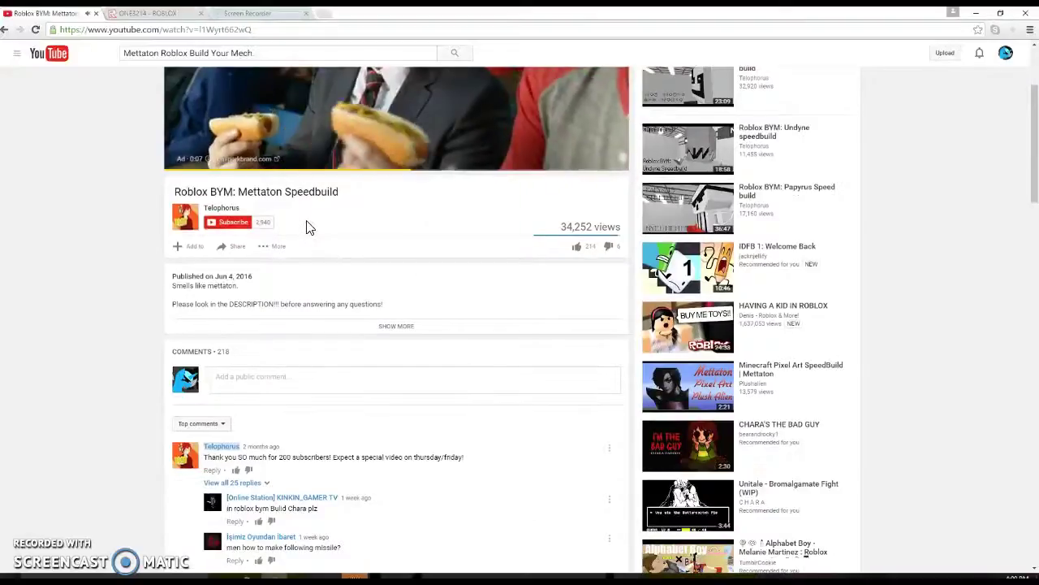
{"action": "scroll", "coordinate": [308, 226], "scroll_direction": "down", "scroll_amount": 1}
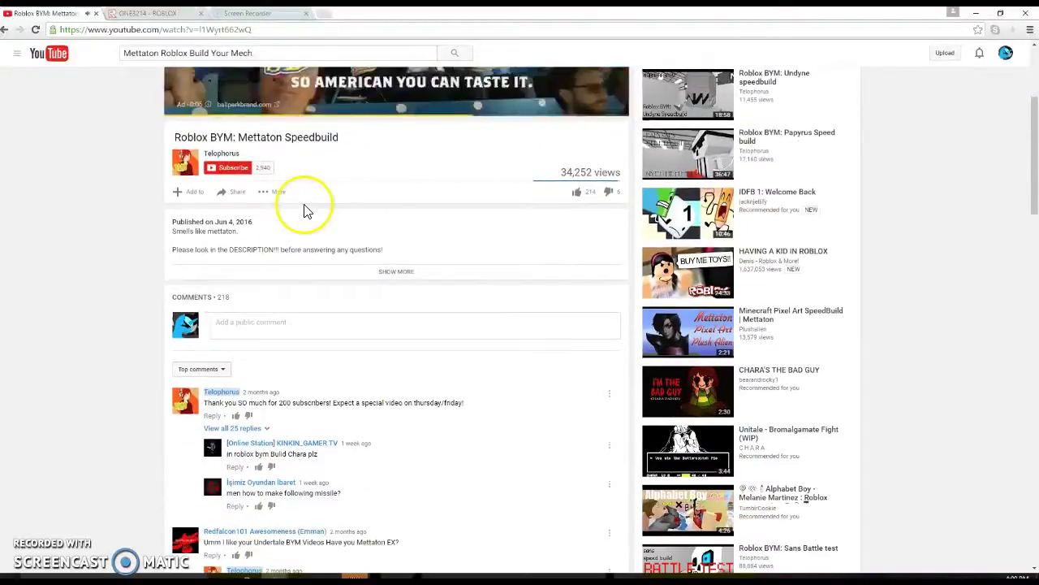
{"action": "scroll", "coordinate": [307, 210], "scroll_direction": "up", "scroll_amount": 3}
{"action": "scroll", "coordinate": [276, 235], "scroll_direction": "down", "scroll_amount": 4}
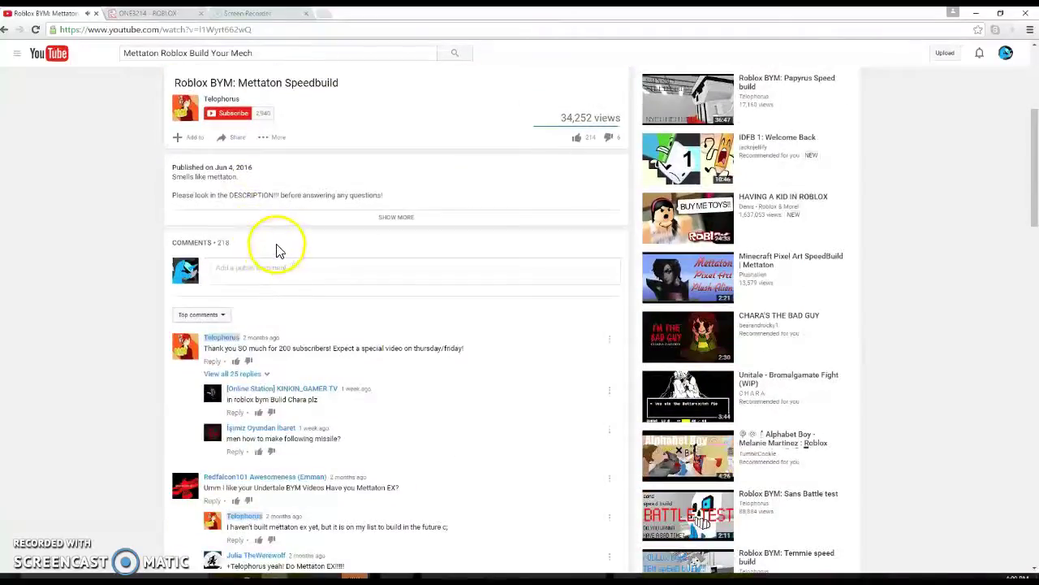
{"action": "scroll", "coordinate": [278, 249], "scroll_direction": "up", "scroll_amount": 3}
{"action": "scroll", "coordinate": [276, 260], "scroll_direction": "down", "scroll_amount": 4}
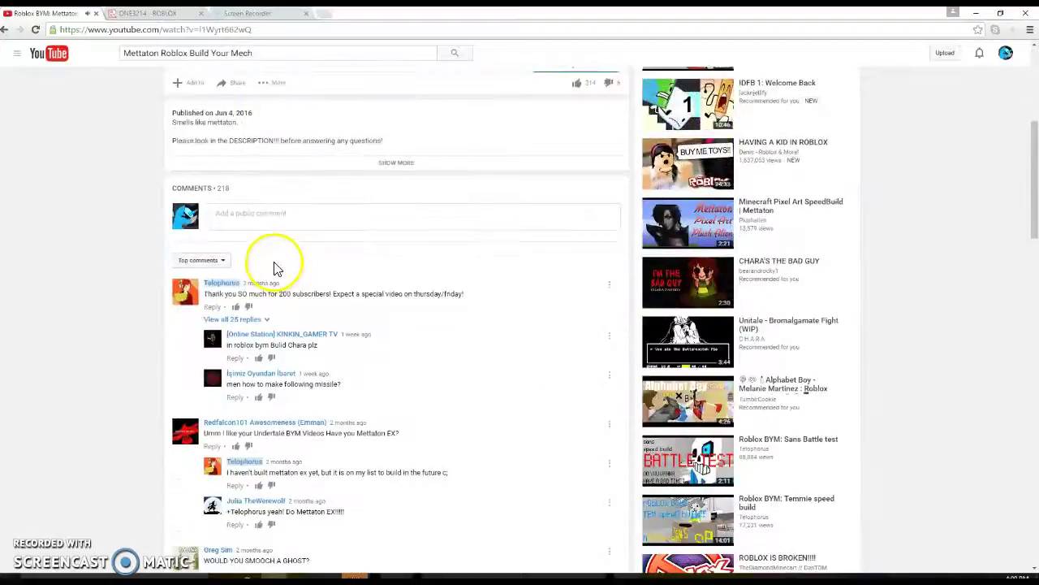